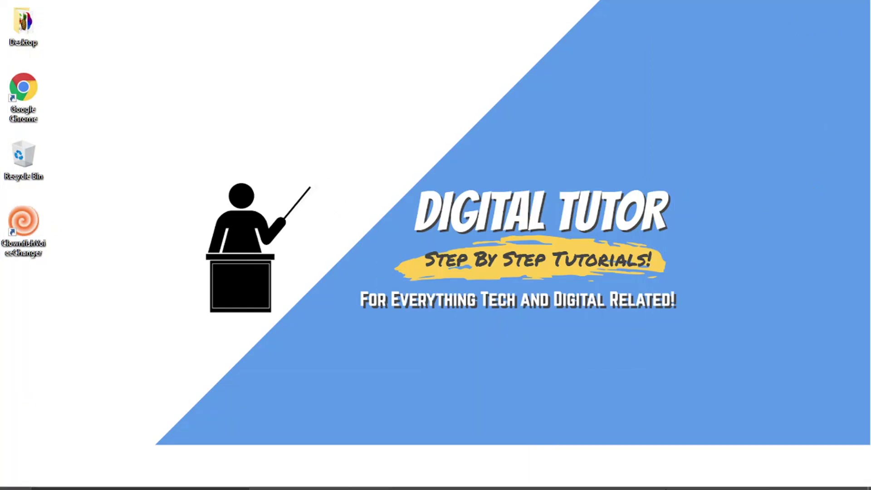
Step: Switch to Discord and check which channel types can be created in the Voice Channels category, without creating one
{"action": "left_click", "coordinate": [606, 481]}
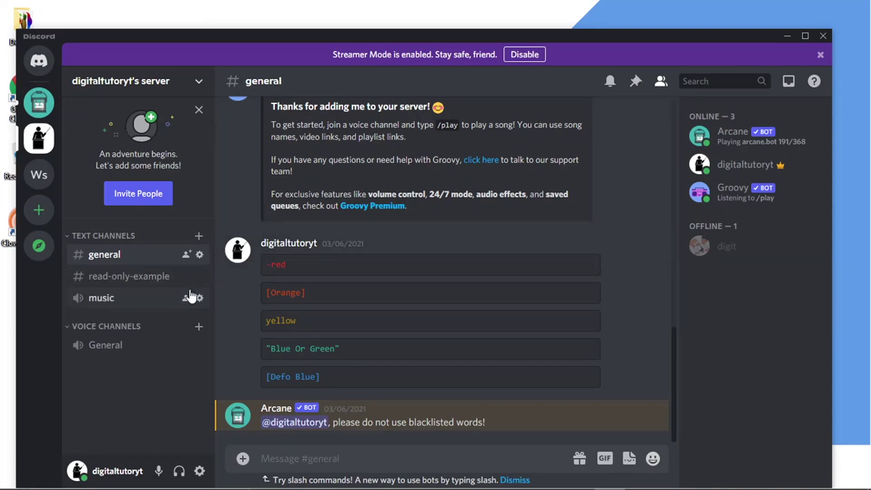
{"action": "left_click", "coordinate": [199, 327]}
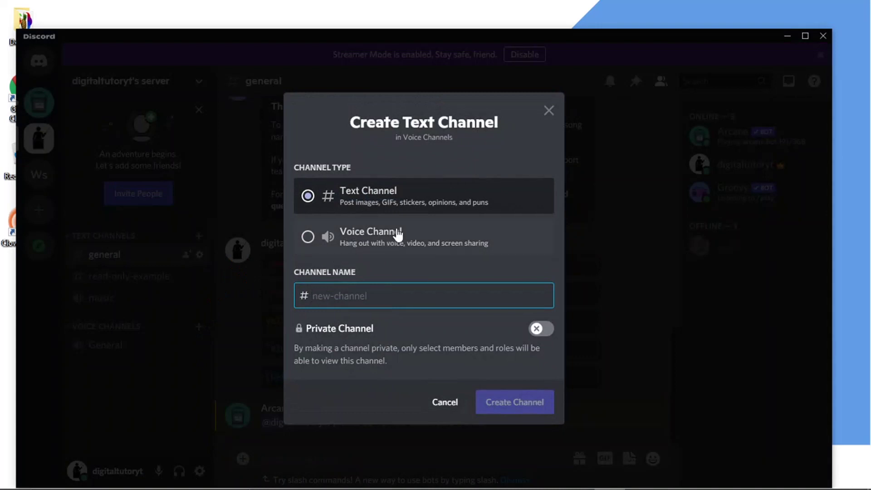
{"action": "left_click", "coordinate": [642, 248]}
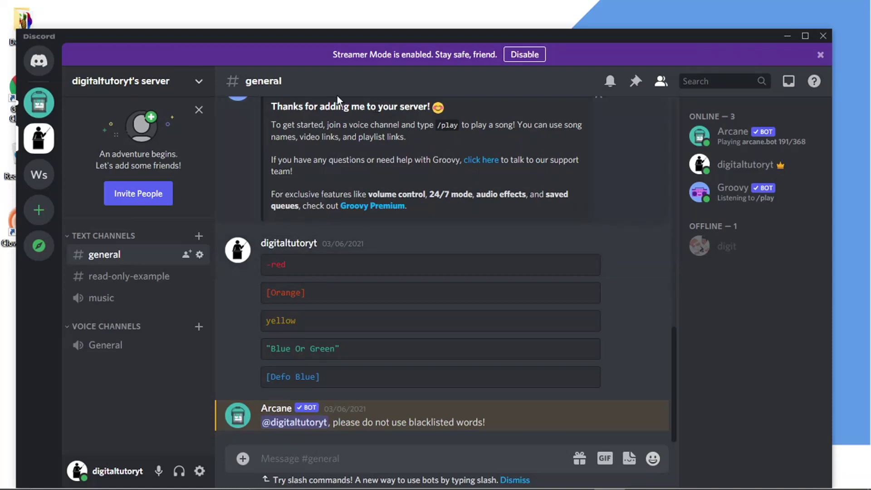
Step: Start the Community server setup from the server's settings
{"action": "left_click", "coordinate": [173, 84]}
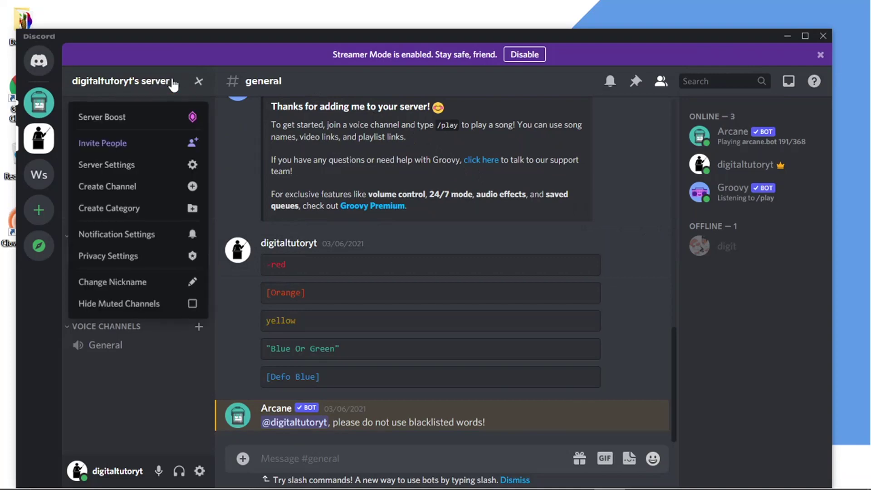
{"action": "left_click", "coordinate": [130, 166]}
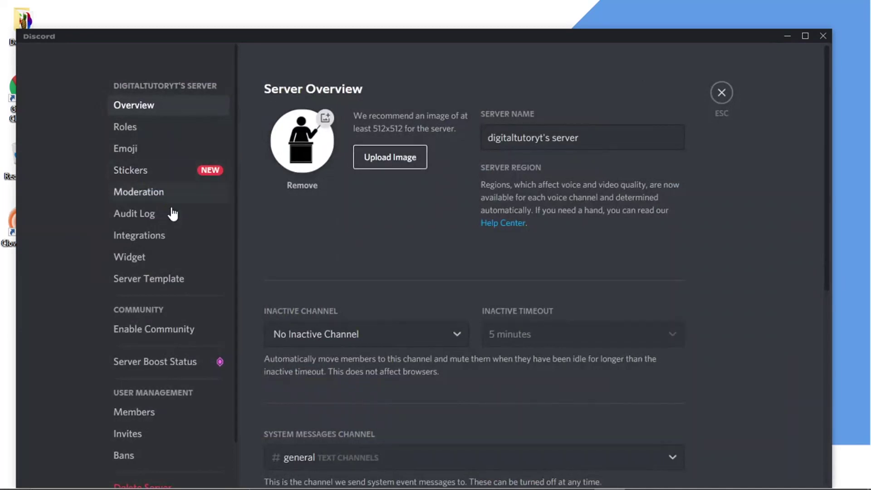
{"action": "left_click", "coordinate": [177, 332]}
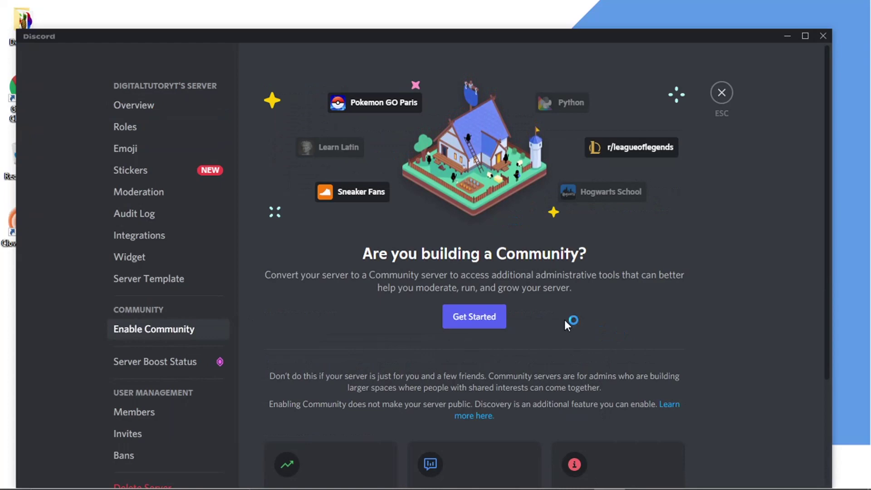
{"action": "left_click", "coordinate": [479, 308]}
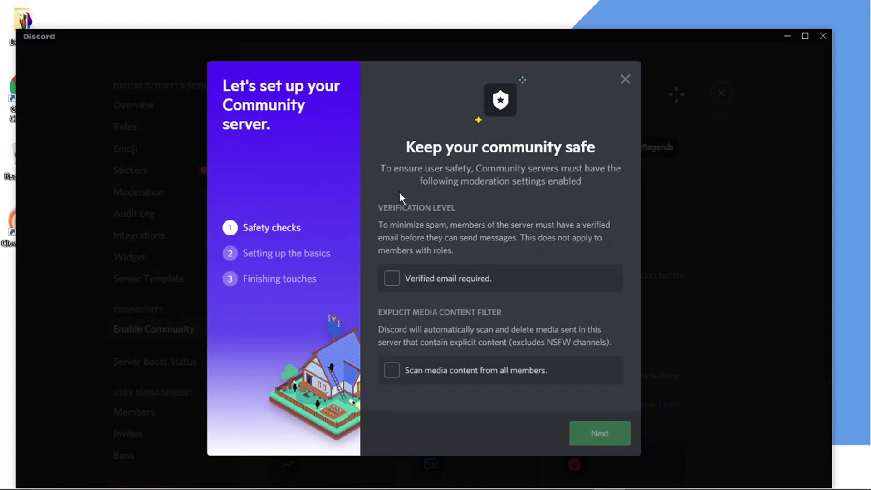
Step: Require a verified email and media content scanning for all members, completing the safety checks
{"action": "left_click", "coordinate": [394, 280]}
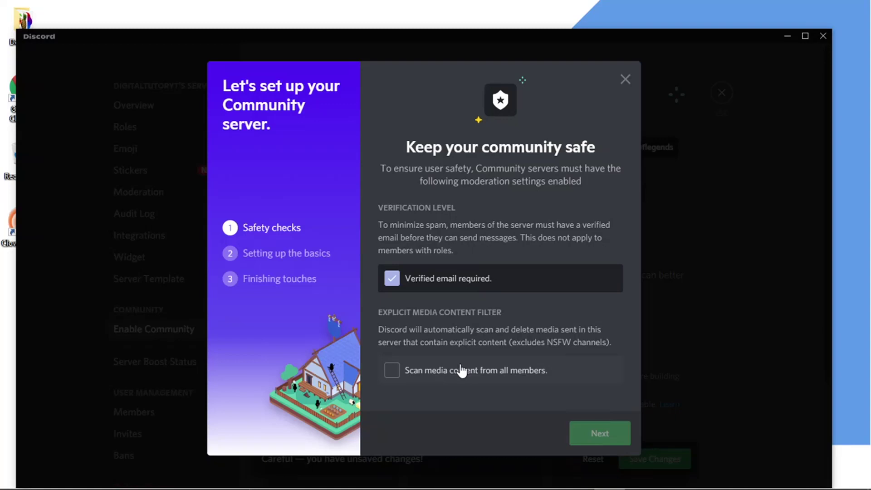
{"action": "left_click", "coordinate": [391, 371]}
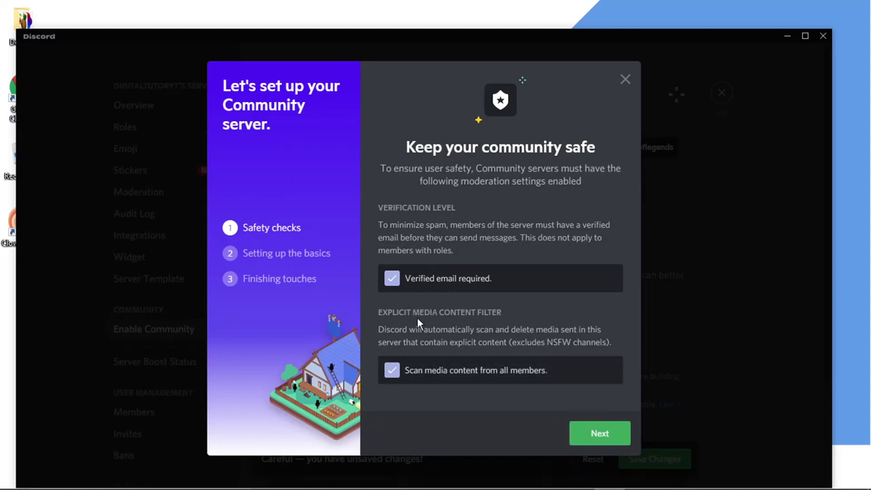
{"action": "left_click", "coordinate": [597, 443]}
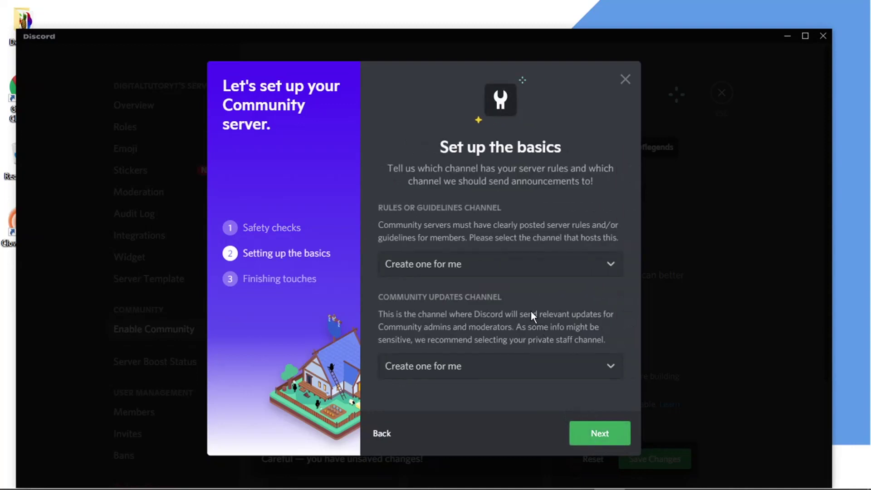
Step: Use "Create one for me" for both the rules or guidelines channel and the community updates channel, and continue the setup
{"action": "left_click", "coordinate": [504, 256]}
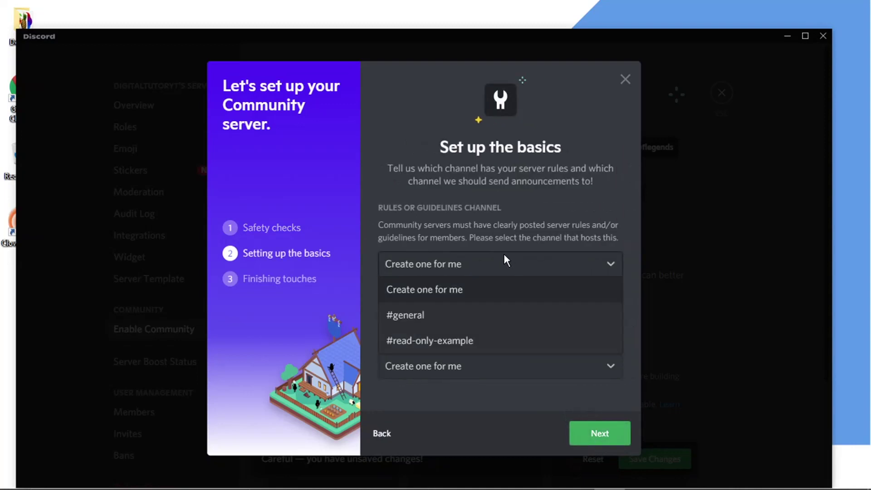
{"action": "left_click", "coordinate": [458, 292]}
{"action": "left_click", "coordinate": [467, 265]}
{"action": "left_click", "coordinate": [467, 265]}
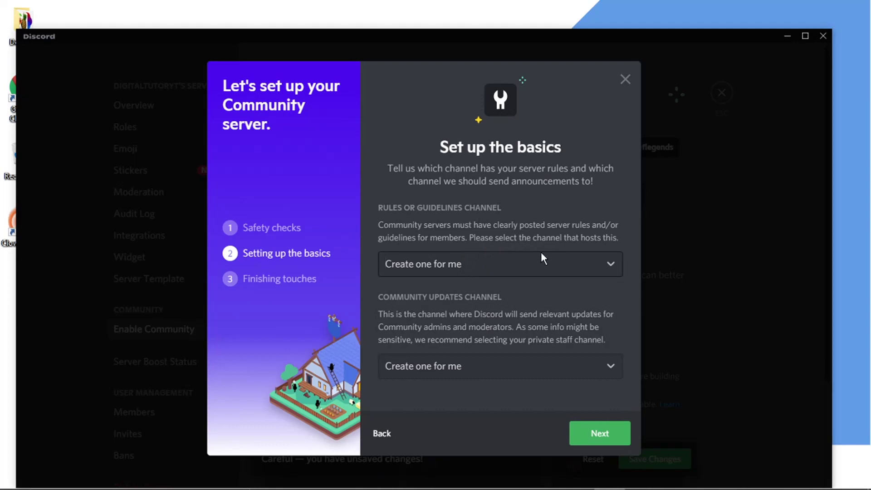
{"action": "left_click", "coordinate": [532, 263]}
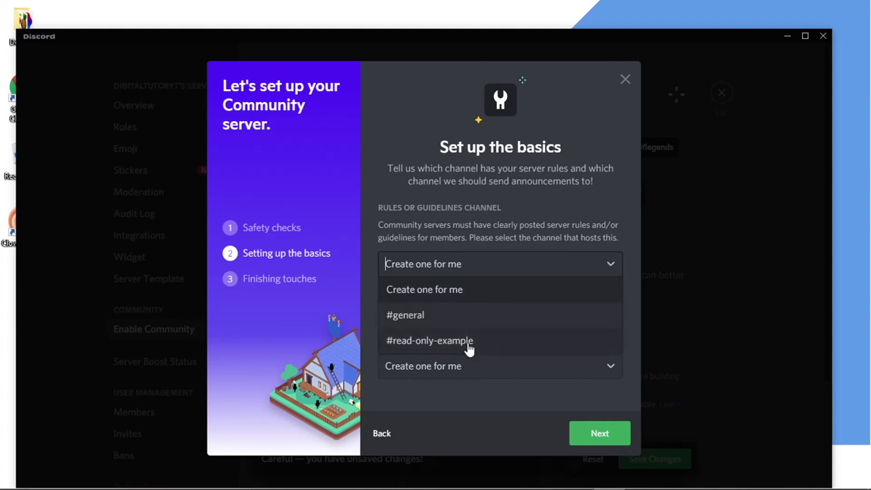
{"action": "left_click", "coordinate": [453, 287]}
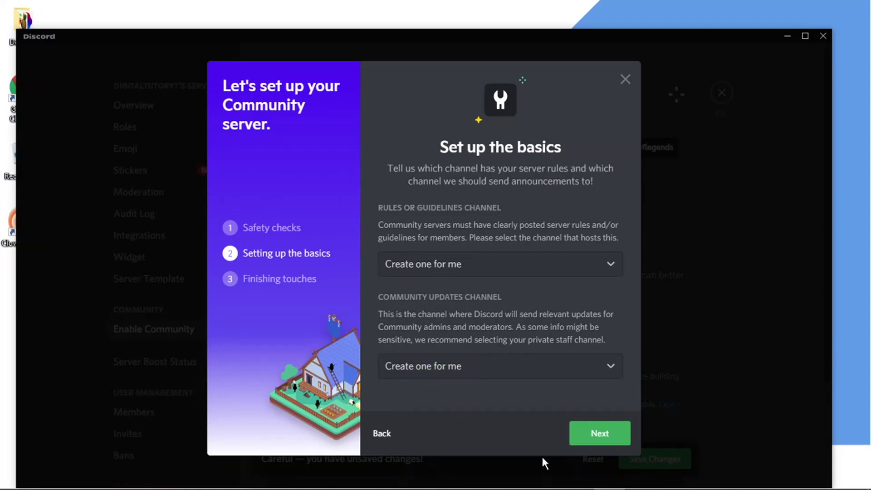
{"action": "left_click", "coordinate": [503, 370]}
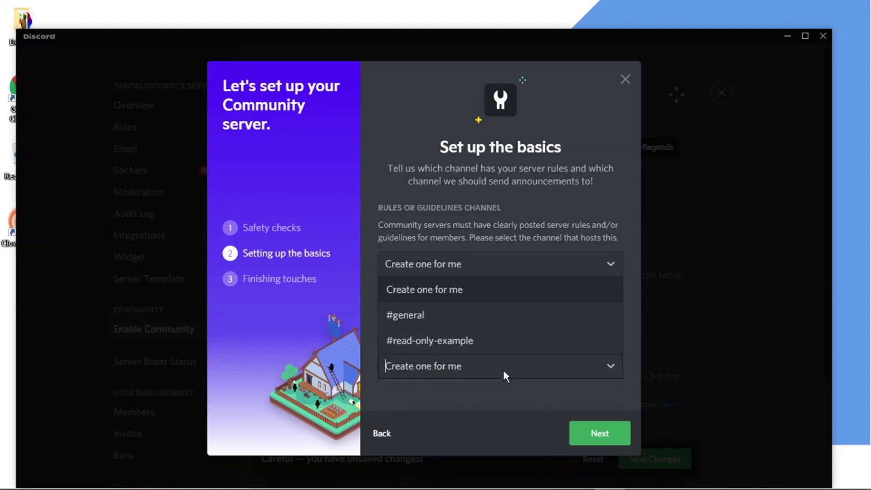
{"action": "left_click", "coordinate": [458, 295]}
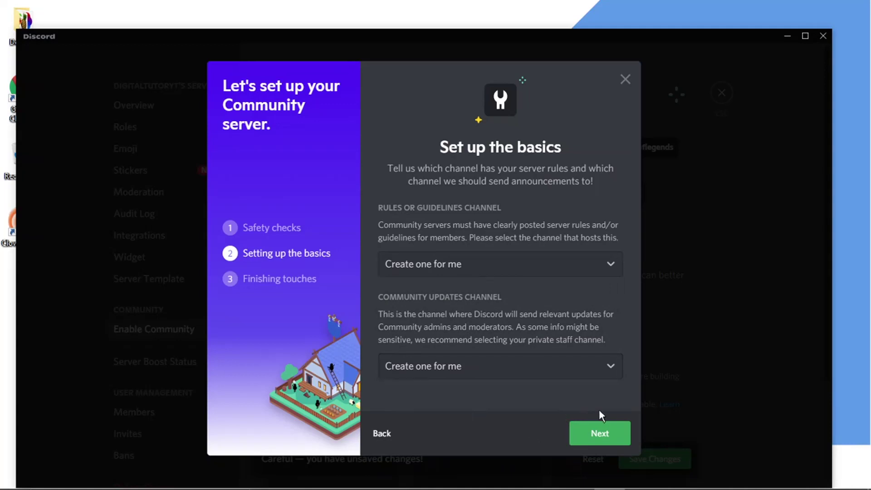
{"action": "left_click", "coordinate": [602, 431]}
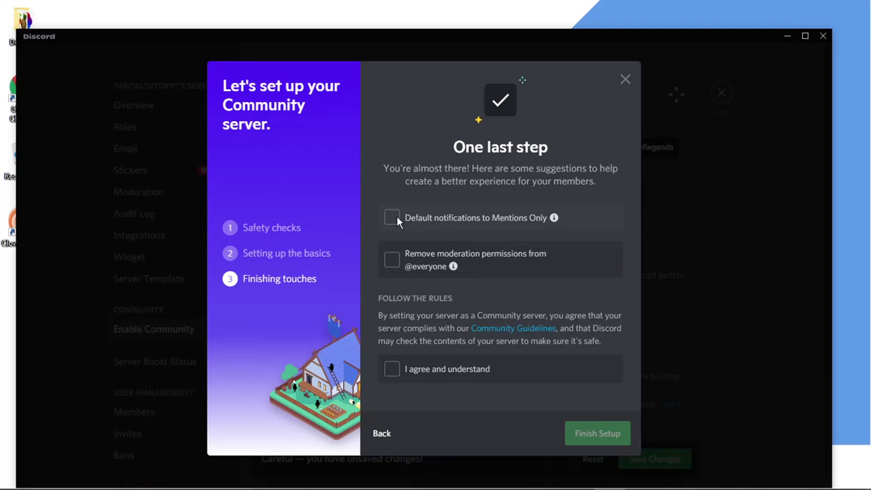
{"action": "left_click", "coordinate": [394, 256]}
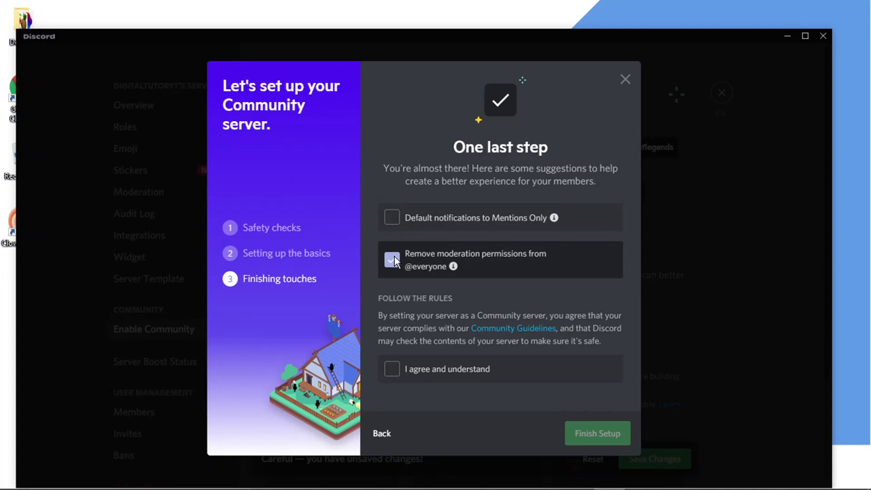
{"action": "left_click", "coordinate": [392, 217]}
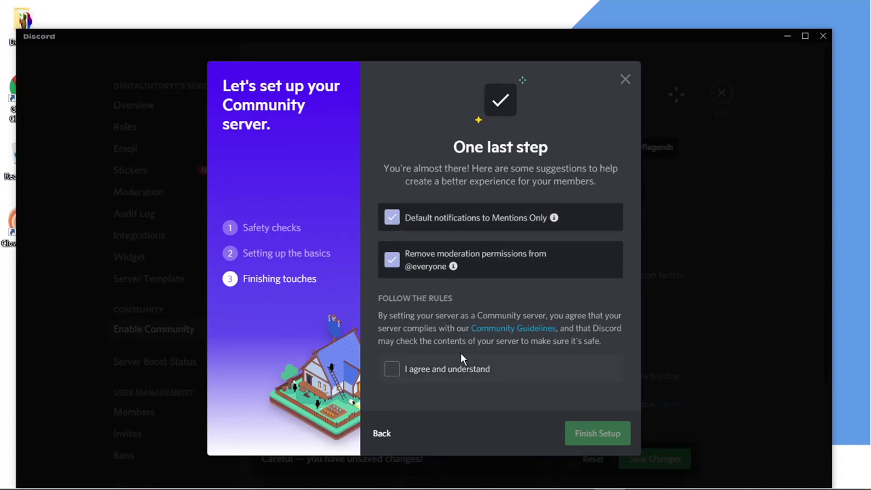
{"action": "left_click", "coordinate": [389, 370]}
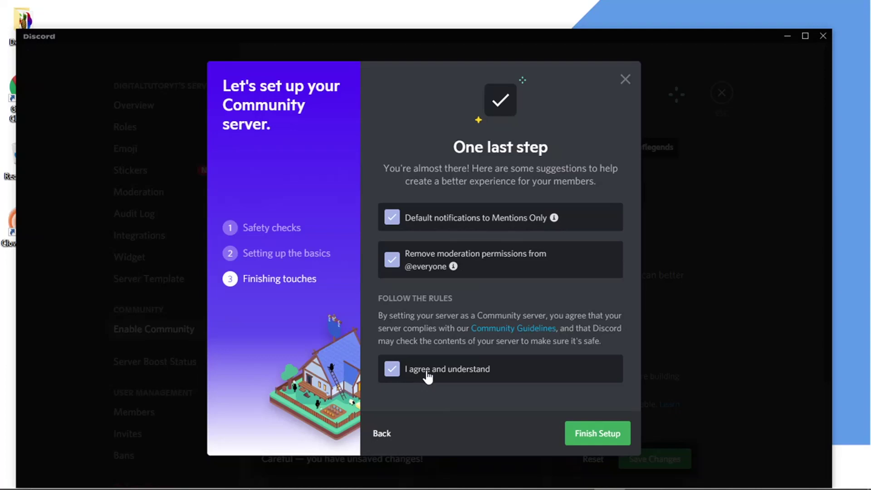
{"action": "left_click", "coordinate": [614, 433]}
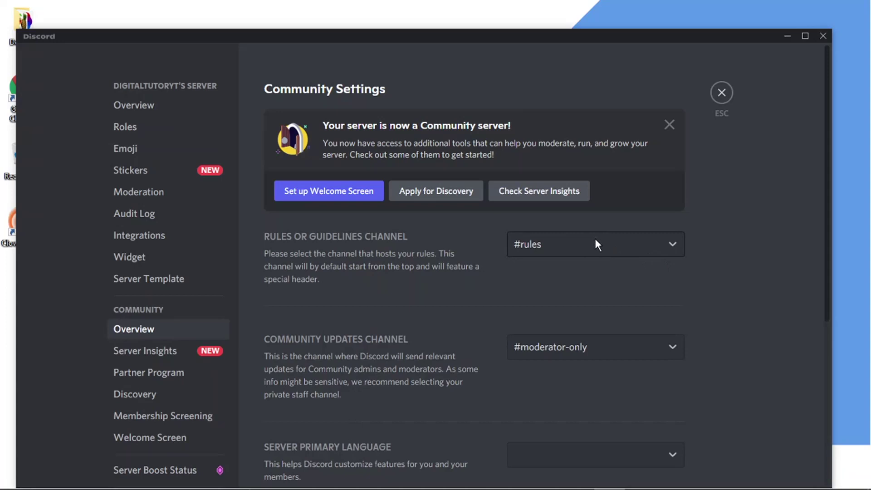
{"action": "left_click", "coordinate": [721, 90]}
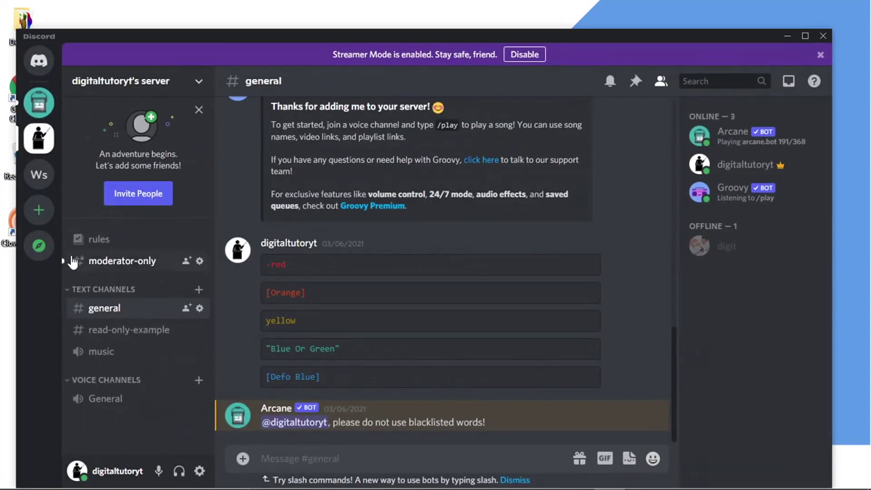
Step: Start a new Stage Channel in the Voice Channels category and name it "stage example"
{"action": "left_click", "coordinate": [201, 380]}
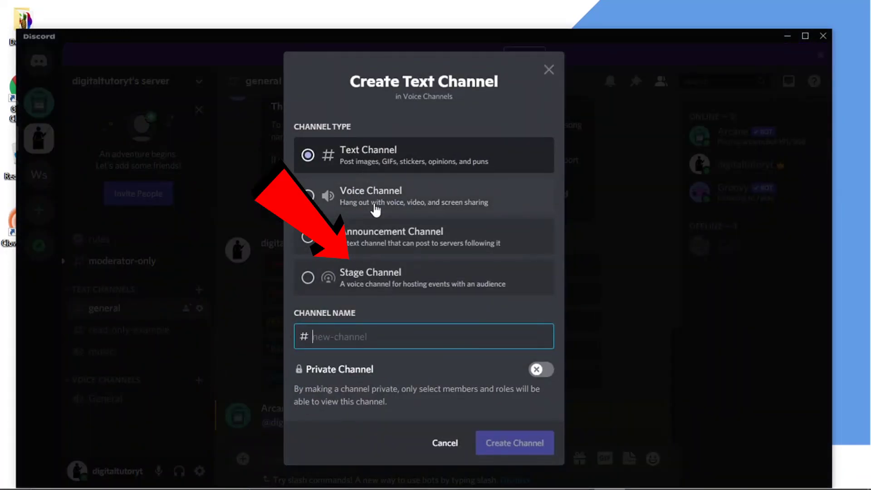
{"action": "left_click", "coordinate": [403, 278]}
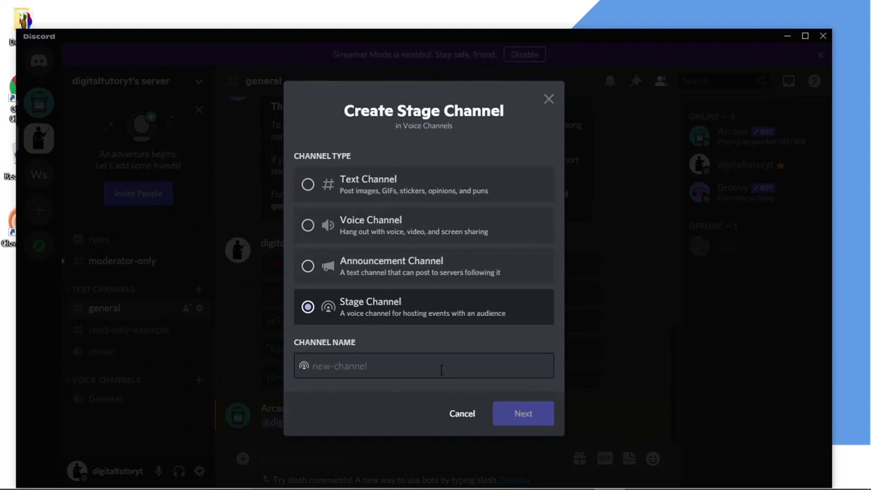
{"action": "left_click", "coordinate": [388, 372]}
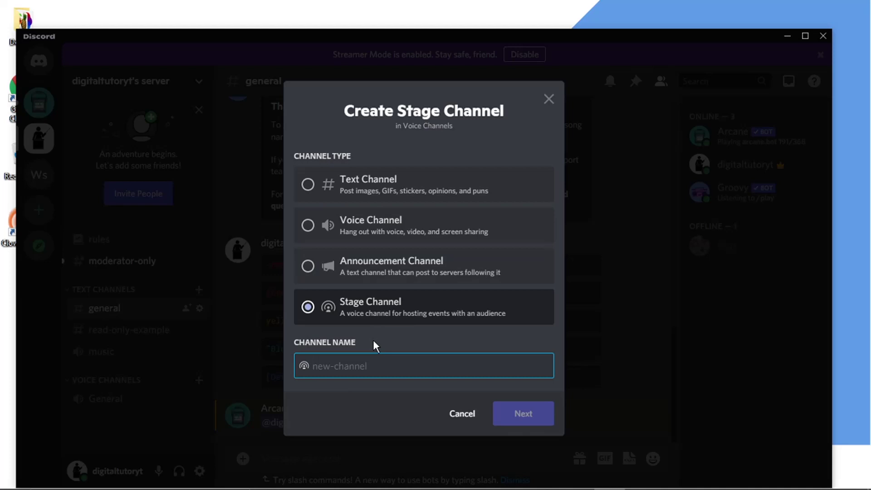
{"action": "type", "text": "s"}
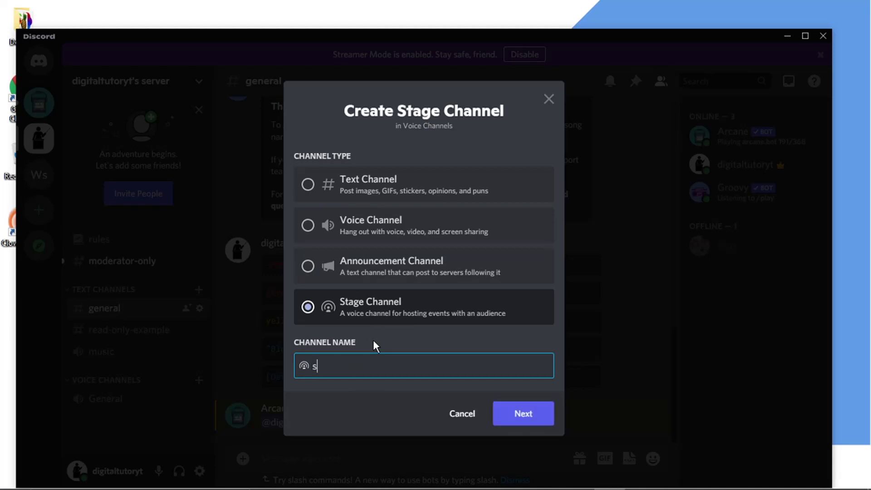
{"action": "type", "text": "tage example"}
Step: Add the only non-bot member listed as stage moderator and create the channel
{"action": "left_click", "coordinate": [525, 423]}
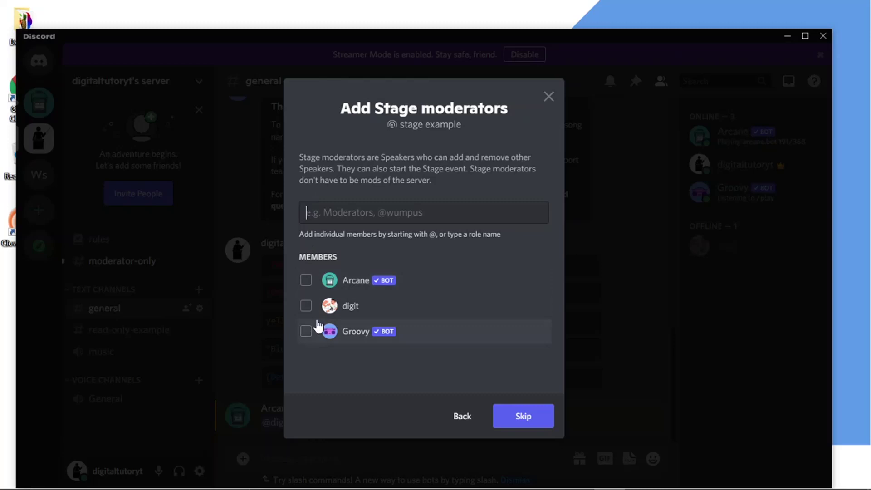
{"action": "left_click", "coordinate": [306, 306]}
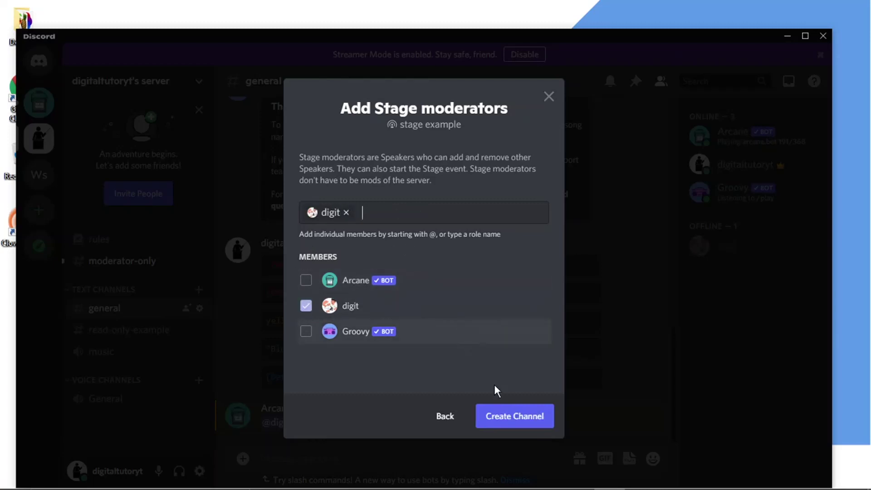
{"action": "left_click", "coordinate": [496, 414]}
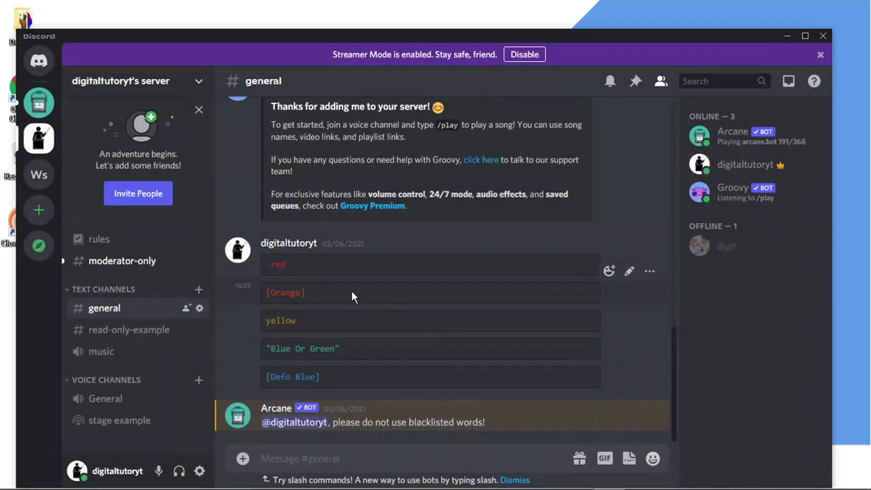